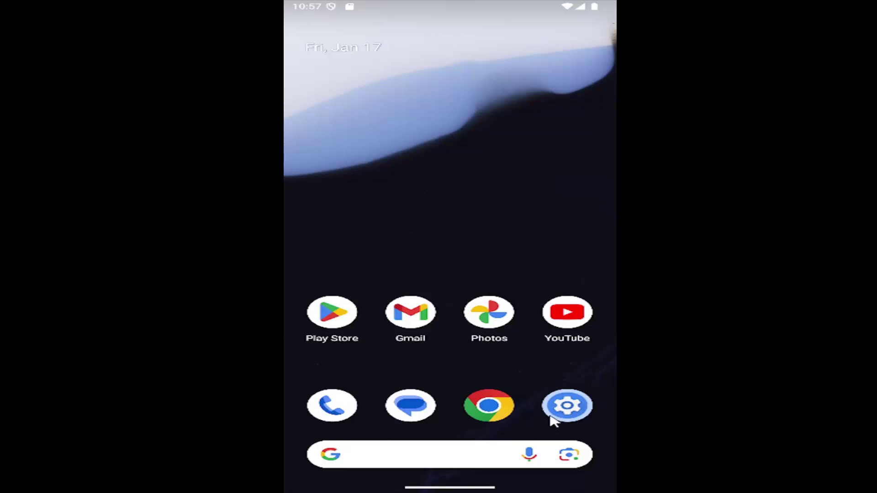
# Launch Settings from the home screen and go to Connected devices.
pyautogui.click(576, 408)
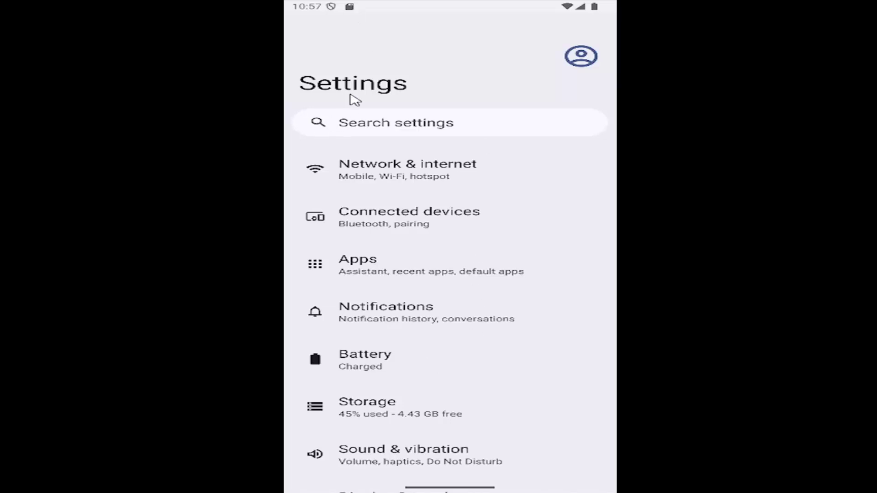
pyautogui.click(408, 225)
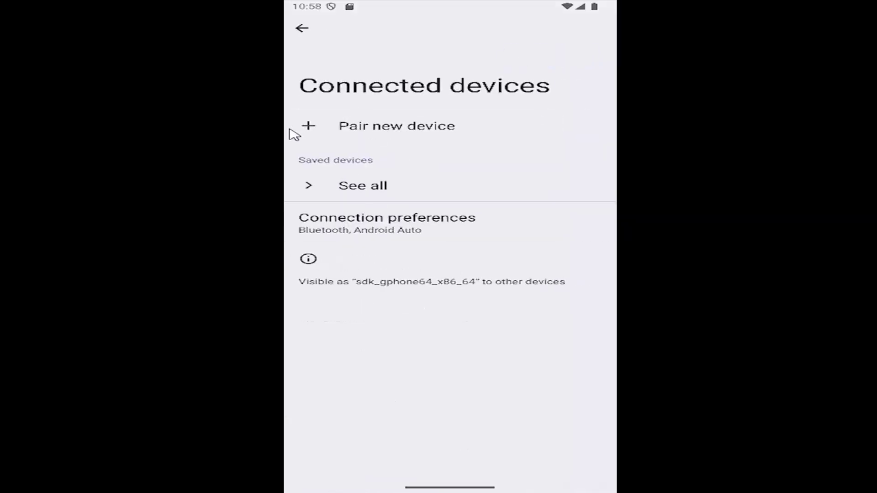
# Choose Pair new device to start scanning for nearby Bluetooth devices.
pyautogui.click(375, 123)
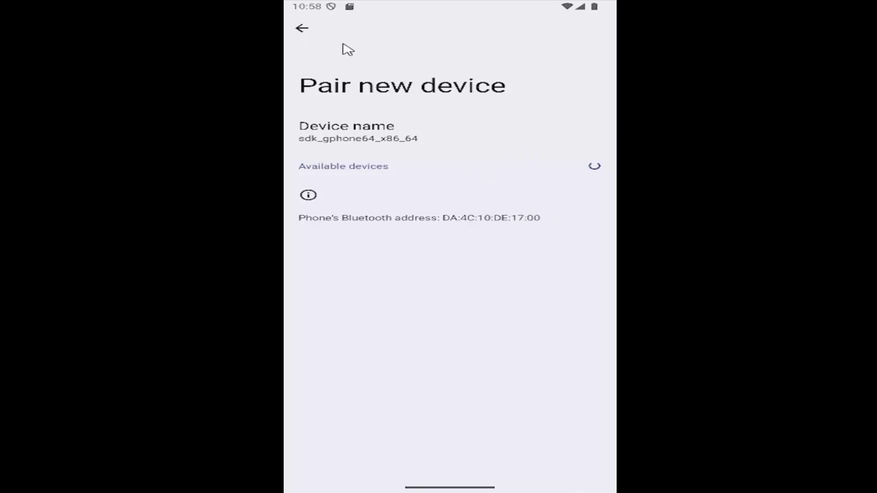
# Back out to Connected devices, view all saved devices, then exit to the home screen.
pyautogui.click(302, 31)
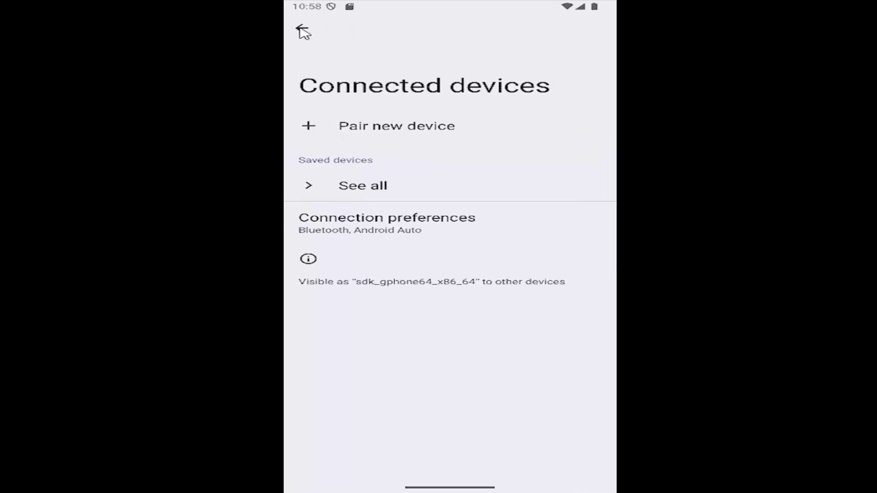
pyautogui.click(313, 190)
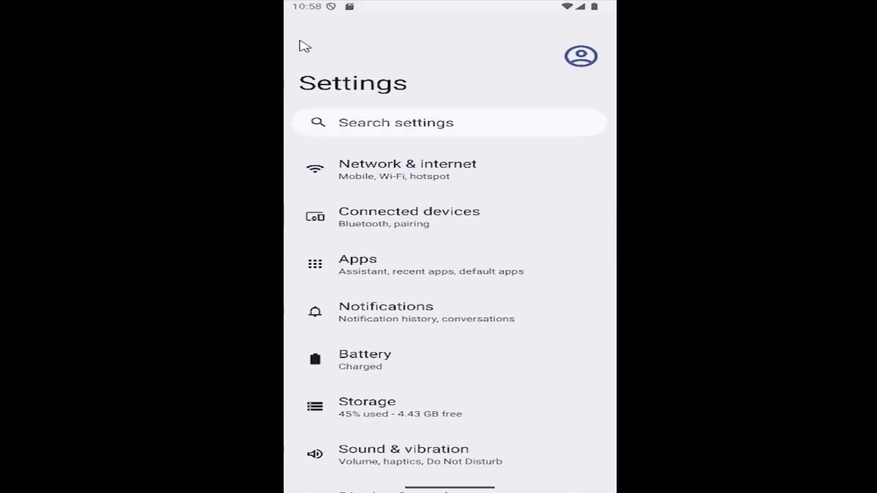
pyautogui.press('Escape')
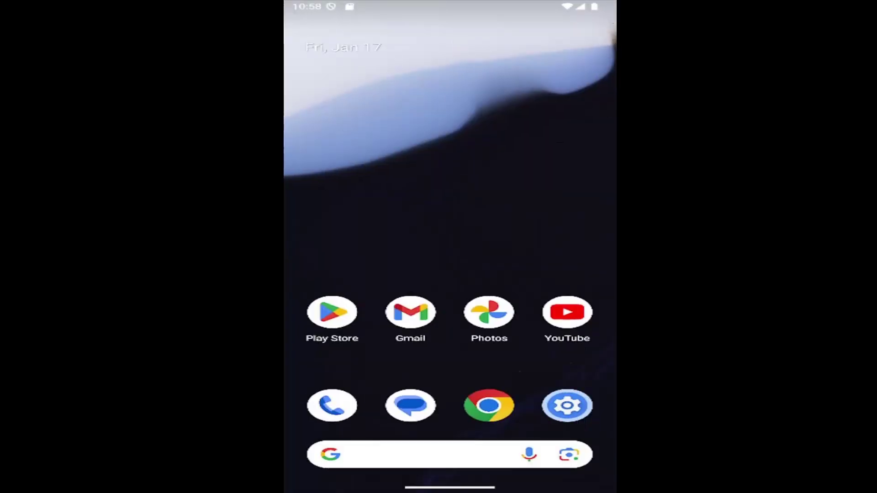